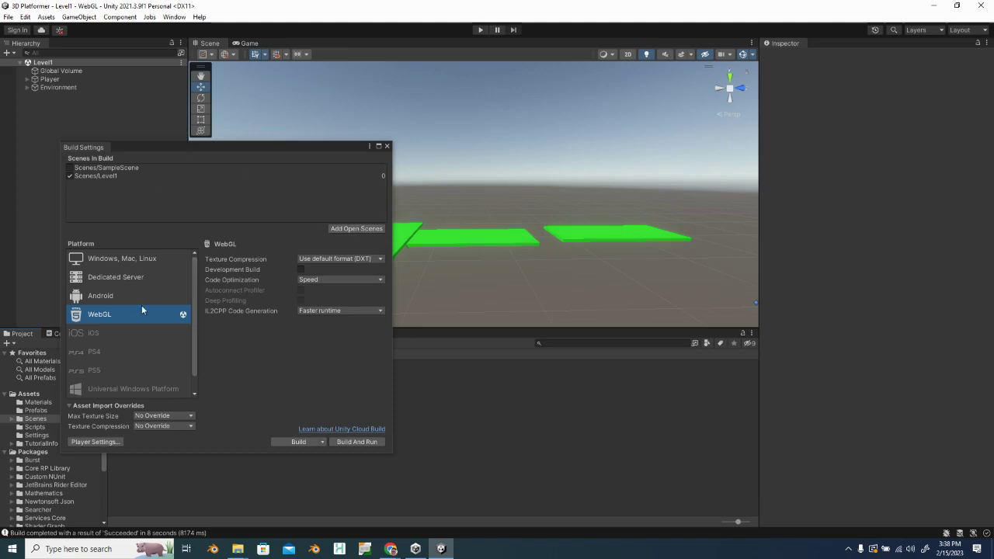
- Close the Build Settings window and select the Level1 scene asset in the Project panel
click(387, 146)
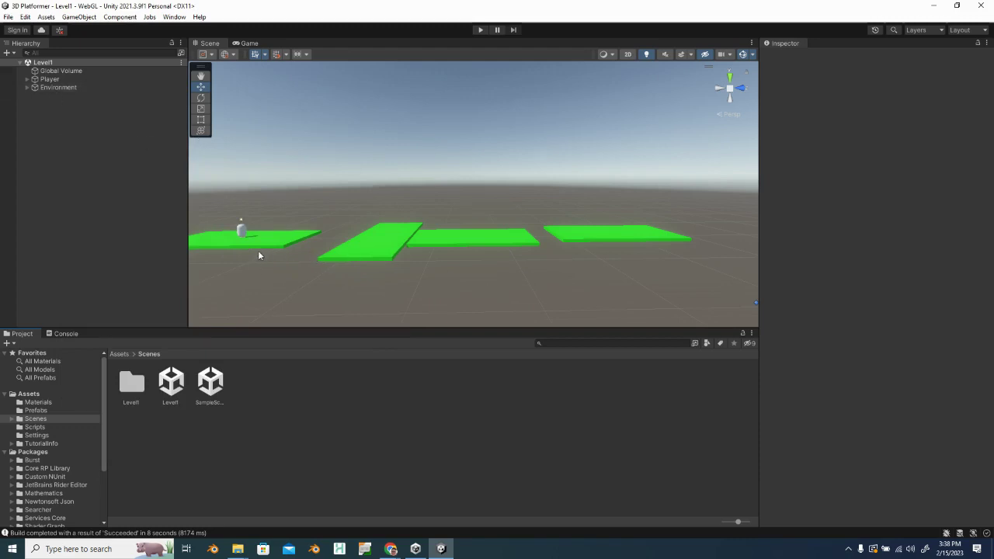
click(177, 385)
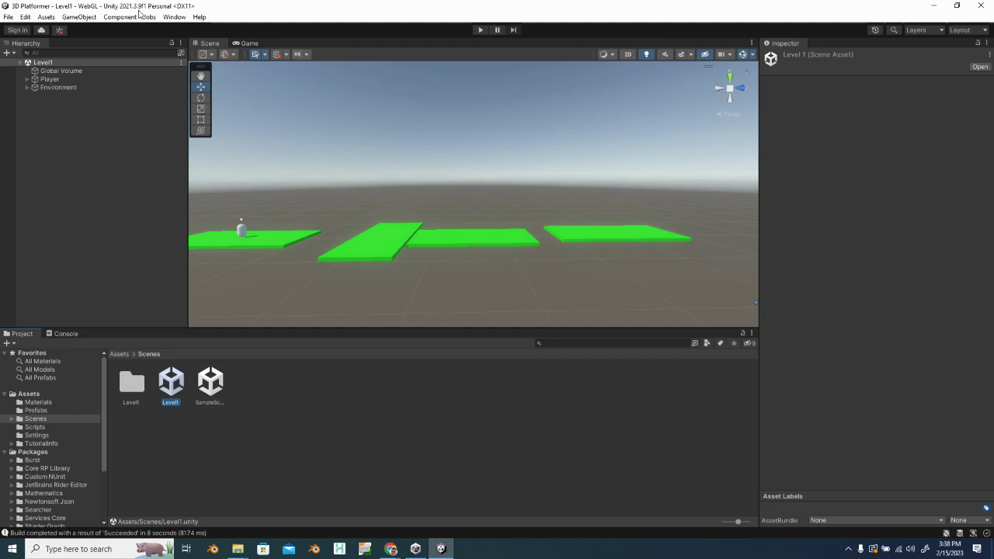
- Reopen File > Build Settings and switch from Windows, Mac, Linux back to WebGL
click(8, 16)
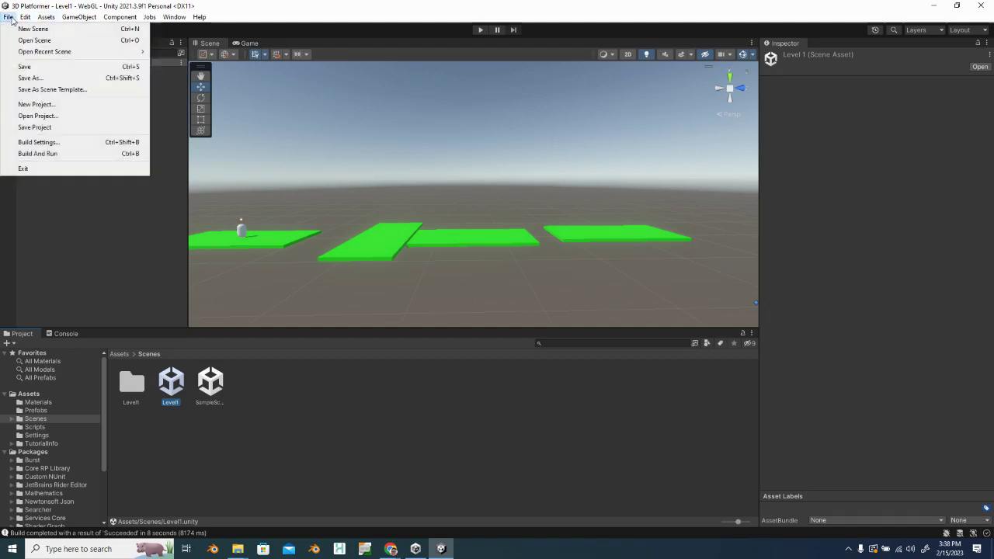
click(48, 142)
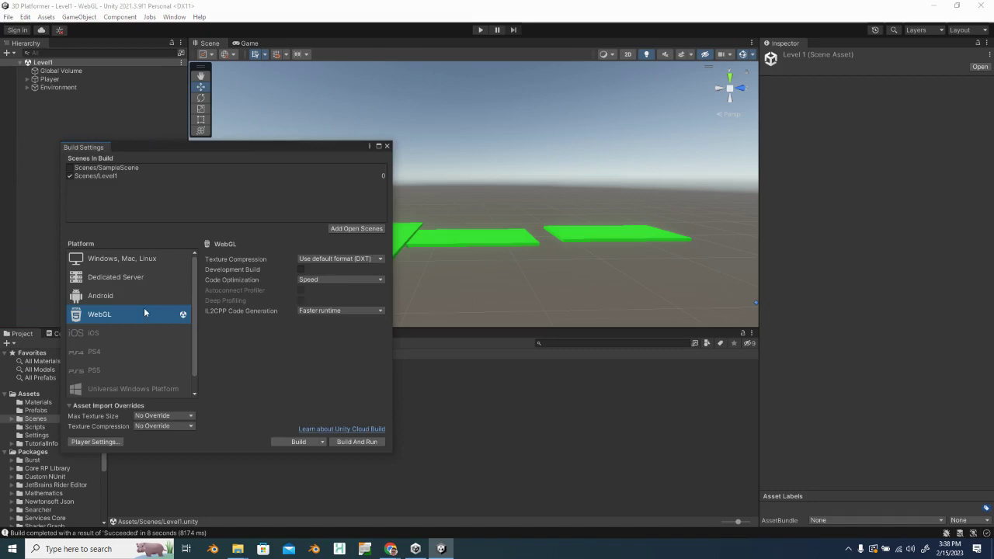
click(144, 262)
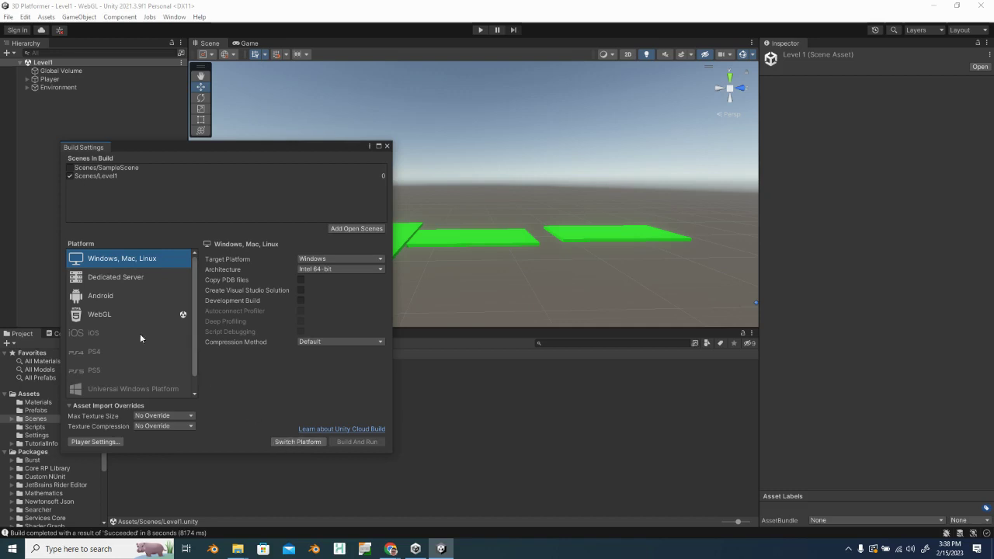
click(123, 313)
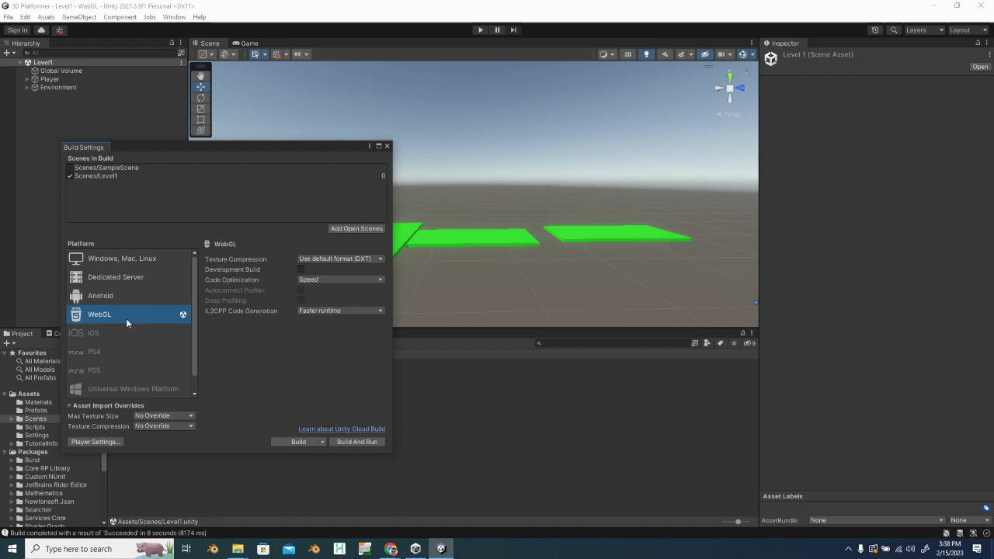
click(416, 548)
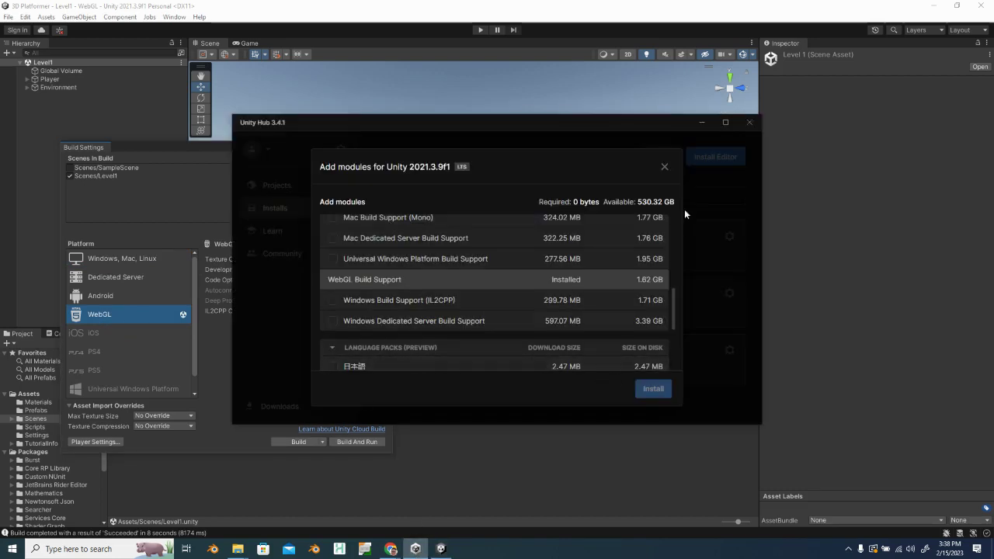
click(664, 167)
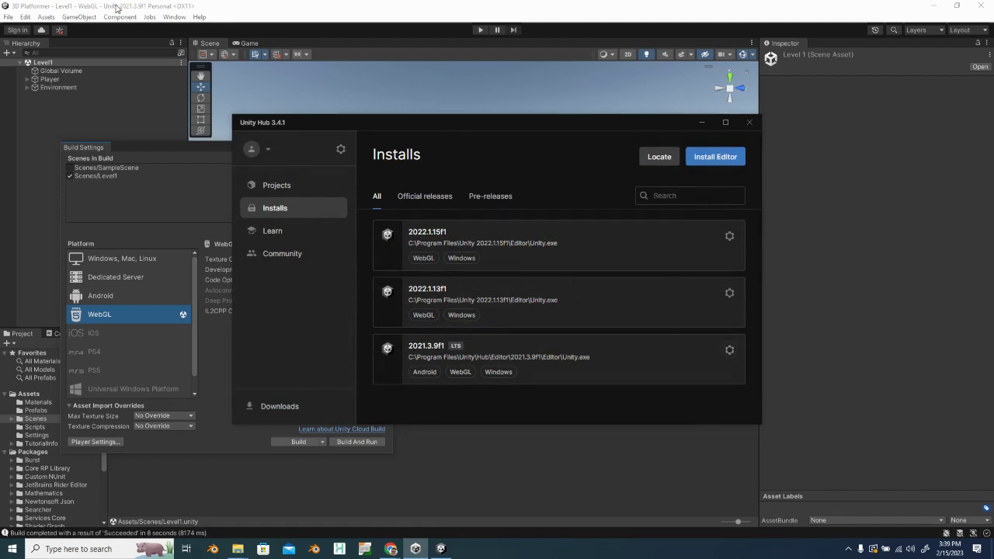
click(729, 349)
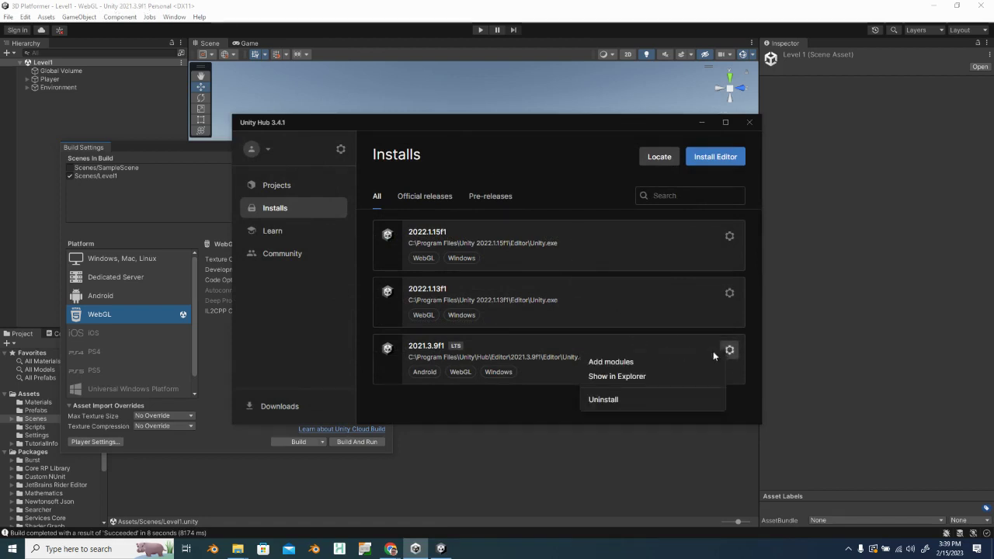
click(642, 363)
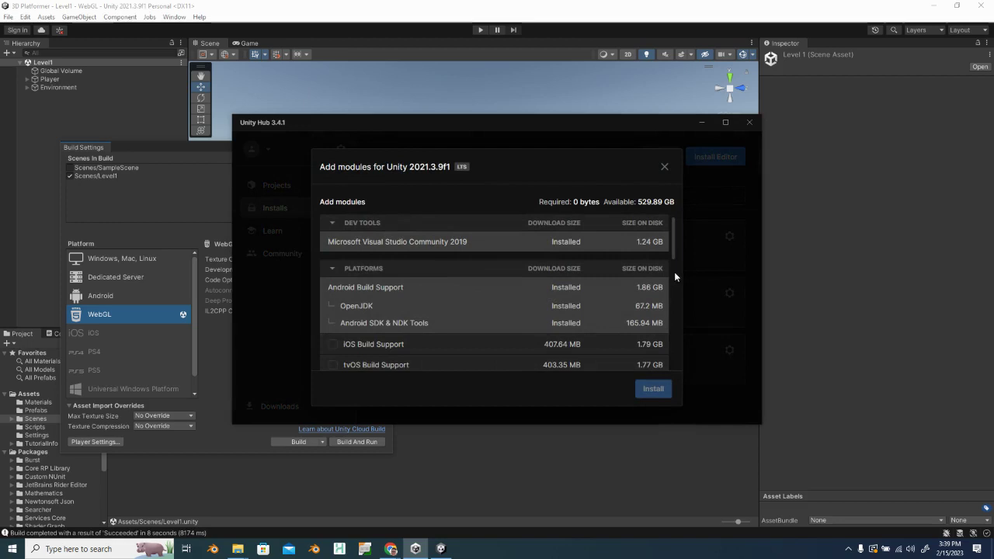
drag(672, 251, 662, 320)
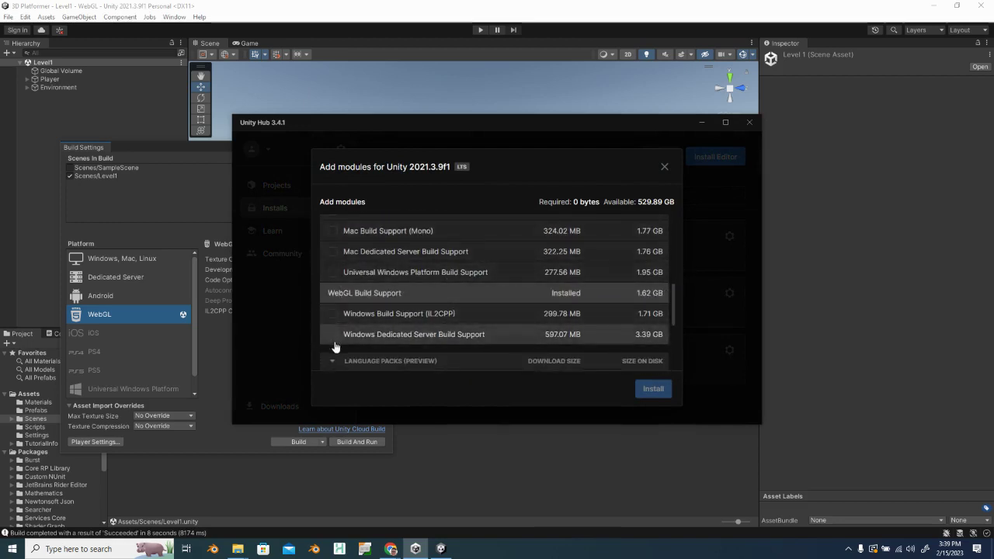
click(664, 166)
click(749, 121)
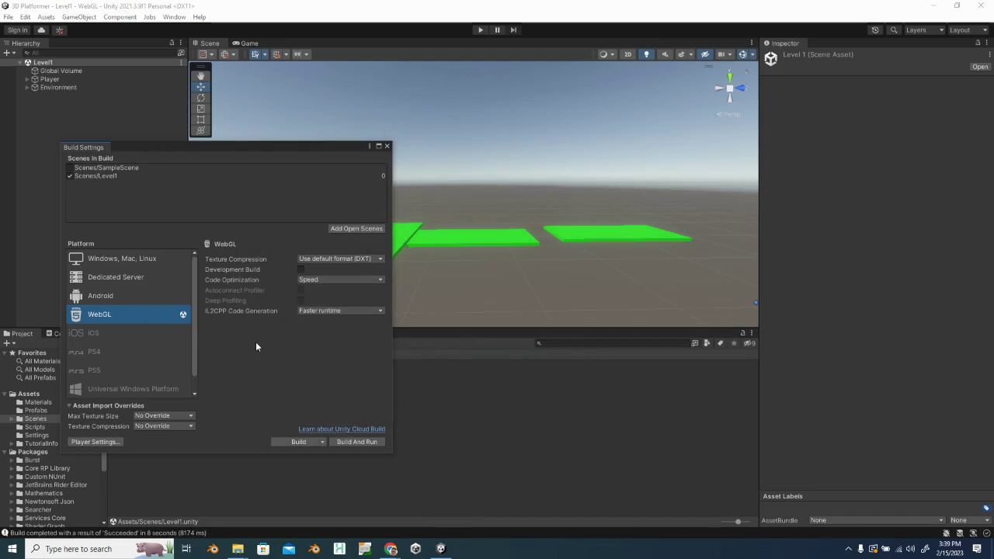
- Open the WebGL Player Settings and keep Color Space on Gamma under Other Settings
click(118, 439)
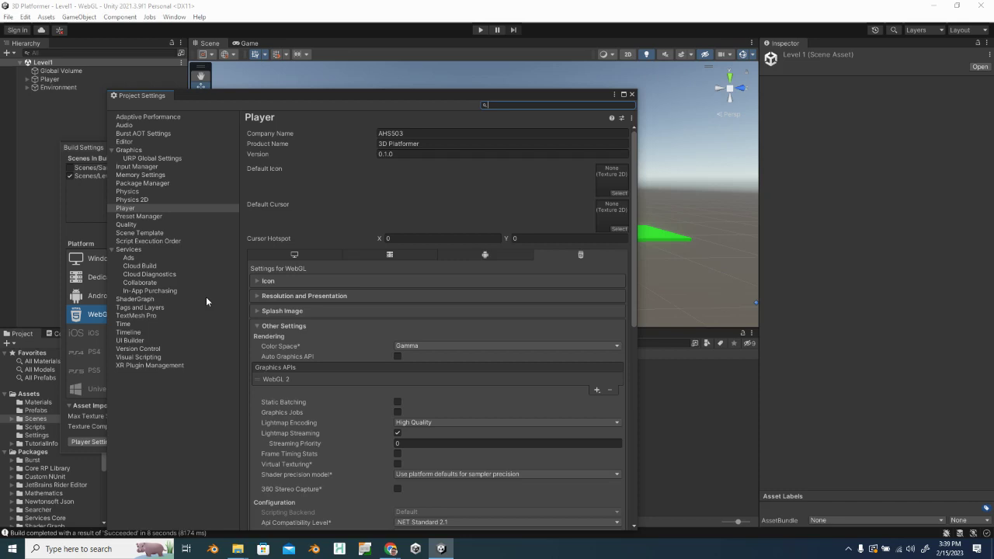
scroll(299, 364, down, 3)
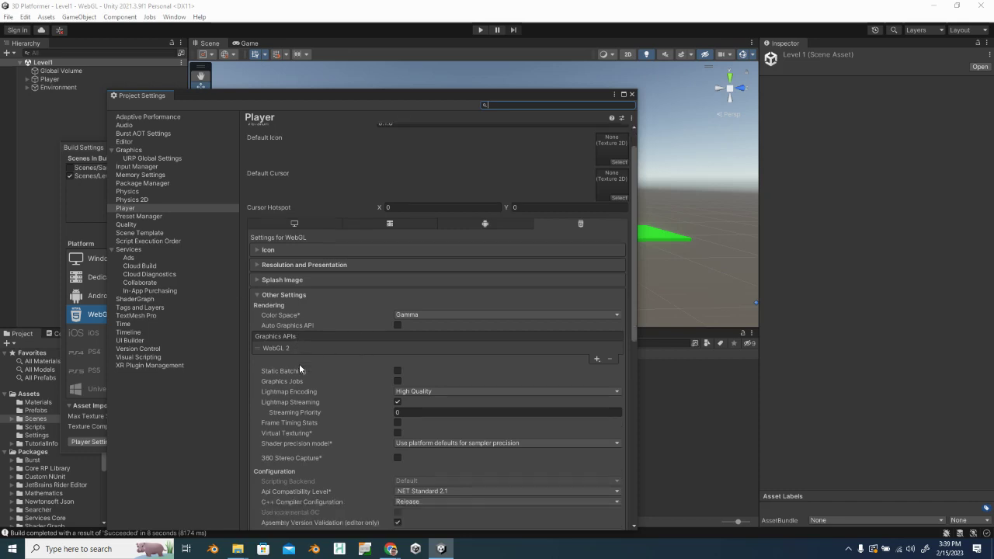
scroll(300, 365, down, 1)
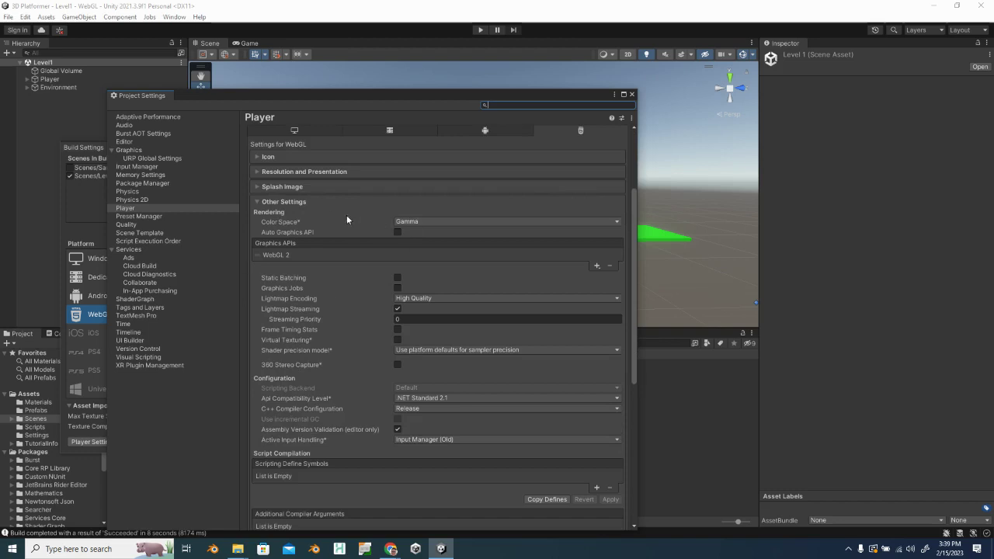
click(409, 222)
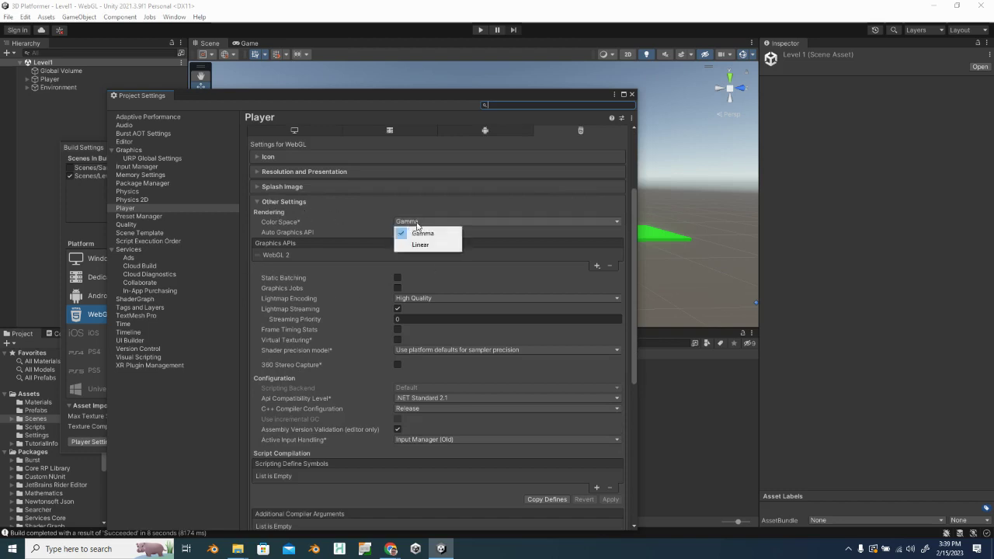
click(426, 231)
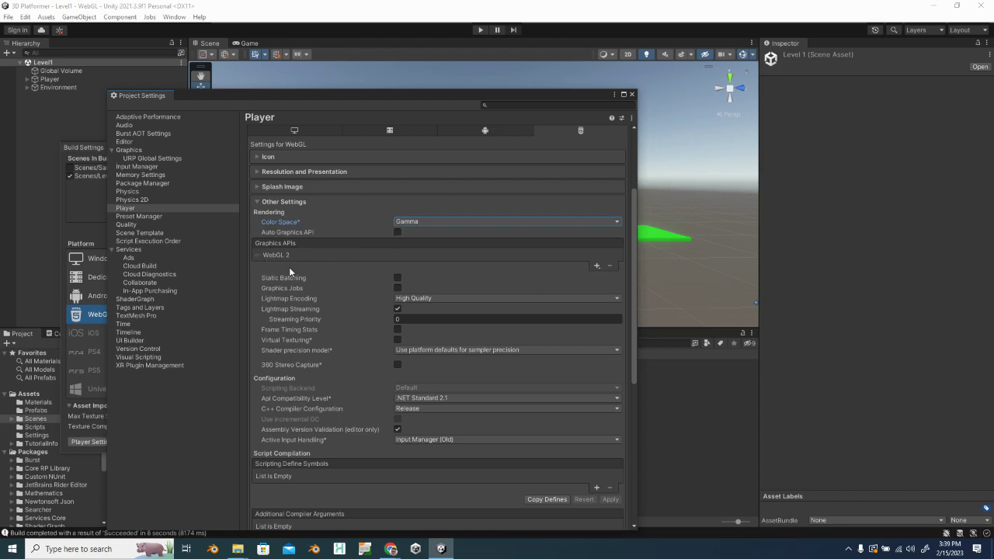
scroll(334, 357, down, 2)
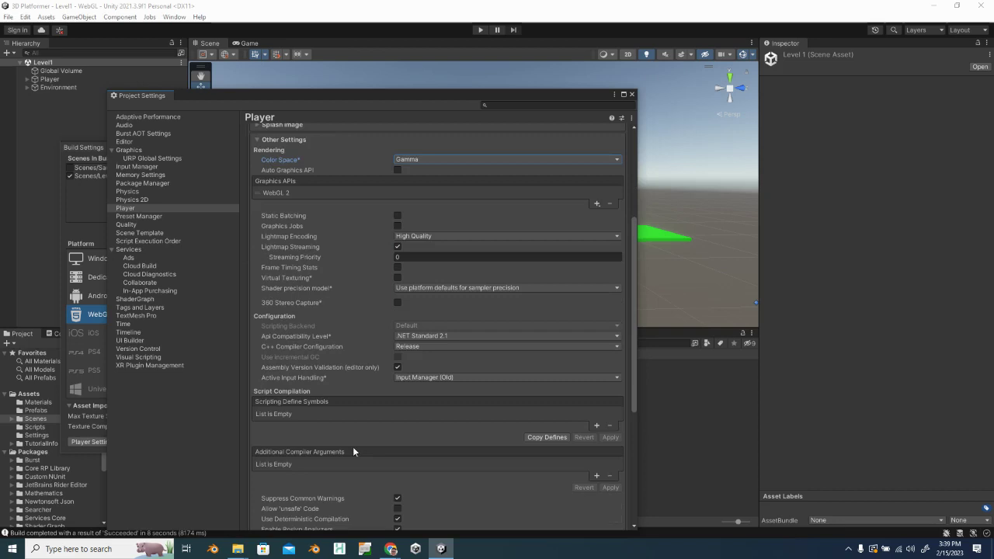
scroll(273, 227, up, 3)
- Leave the Publishing Settings Compression Format on Disabled and close Project Settings
click(261, 232)
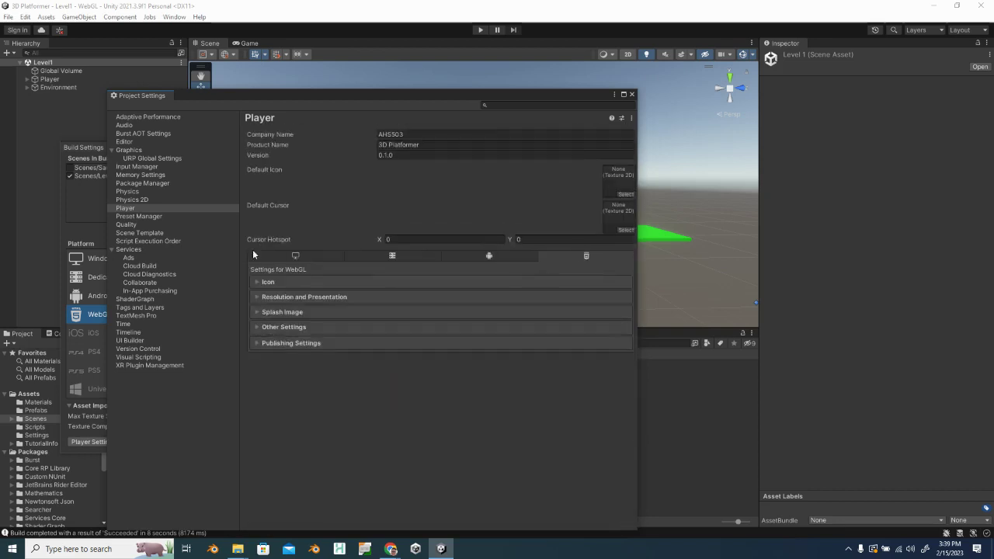
click(257, 343)
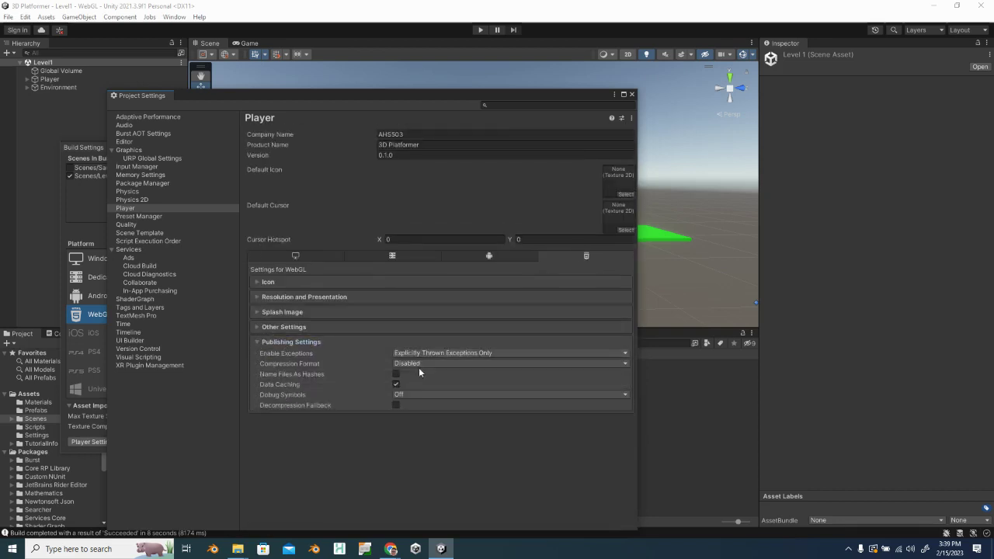
click(398, 365)
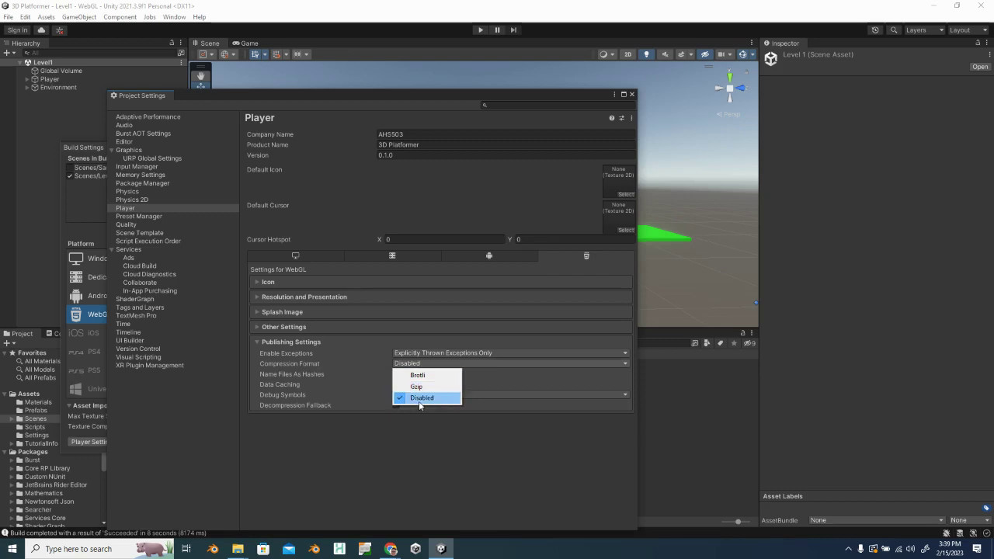
click(423, 398)
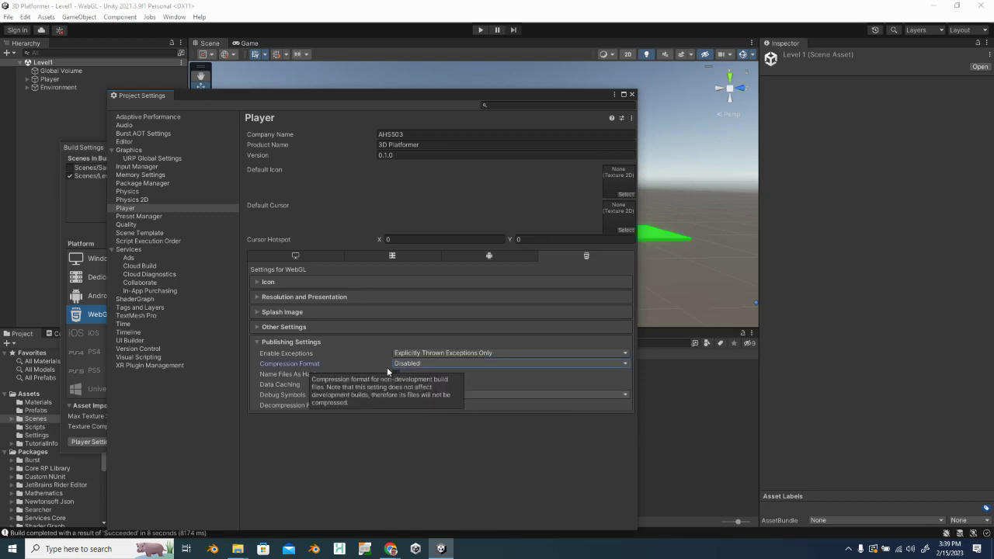
click(631, 94)
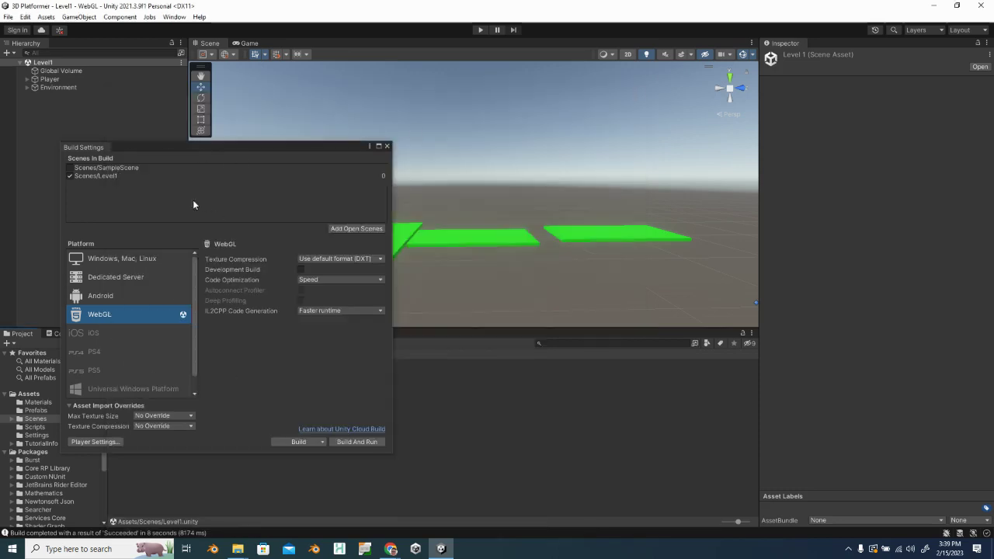
- Build the WebGL game with WebGlBuild2 as the output folder
click(295, 442)
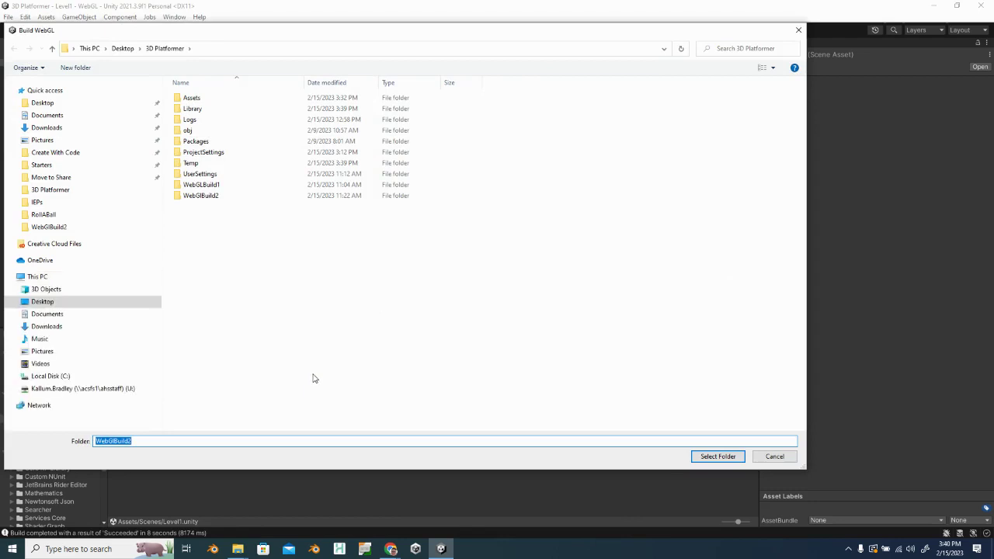
click(210, 199)
double_click(209, 199)
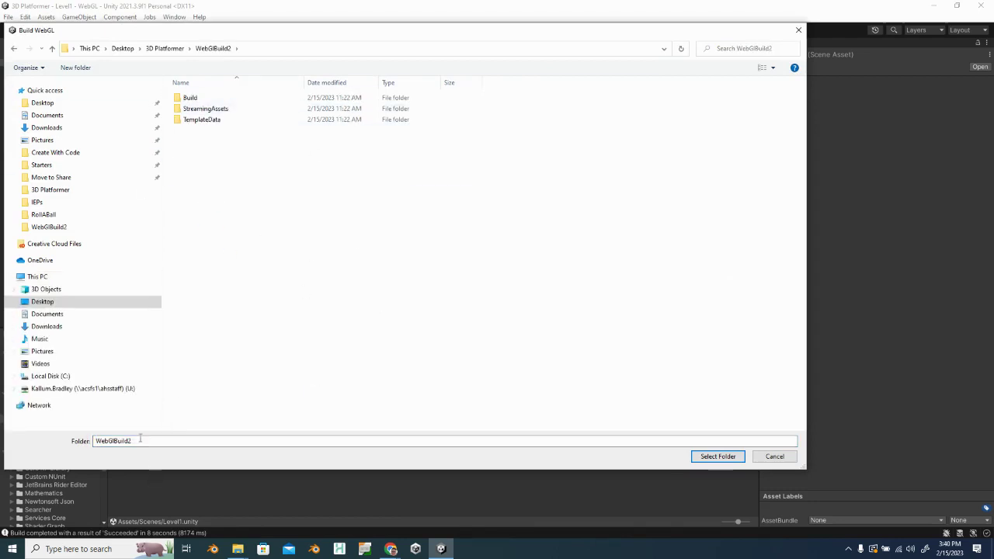
click(717, 456)
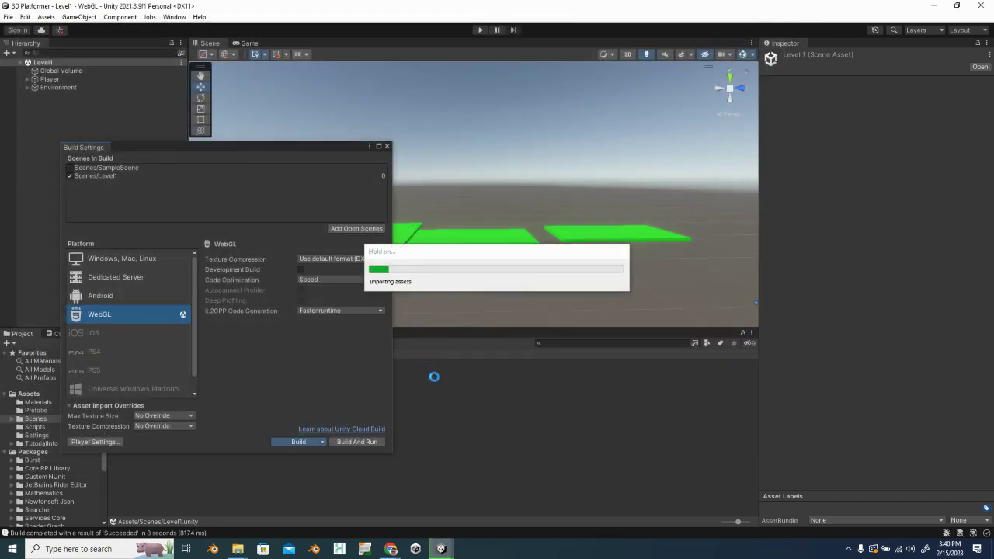
- Switch to the browser window showing the Replit home page
mouse_move(391, 548)
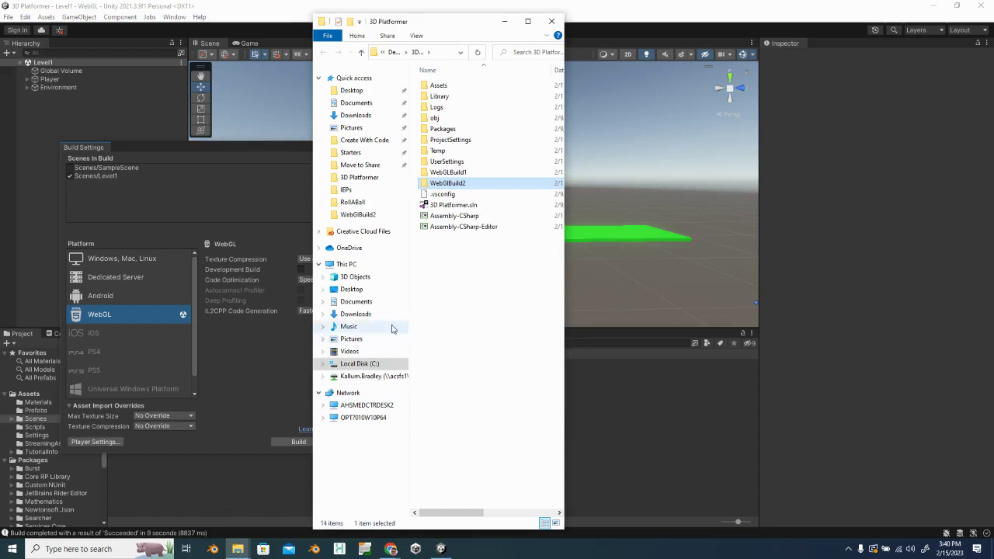
click(388, 544)
click(379, 531)
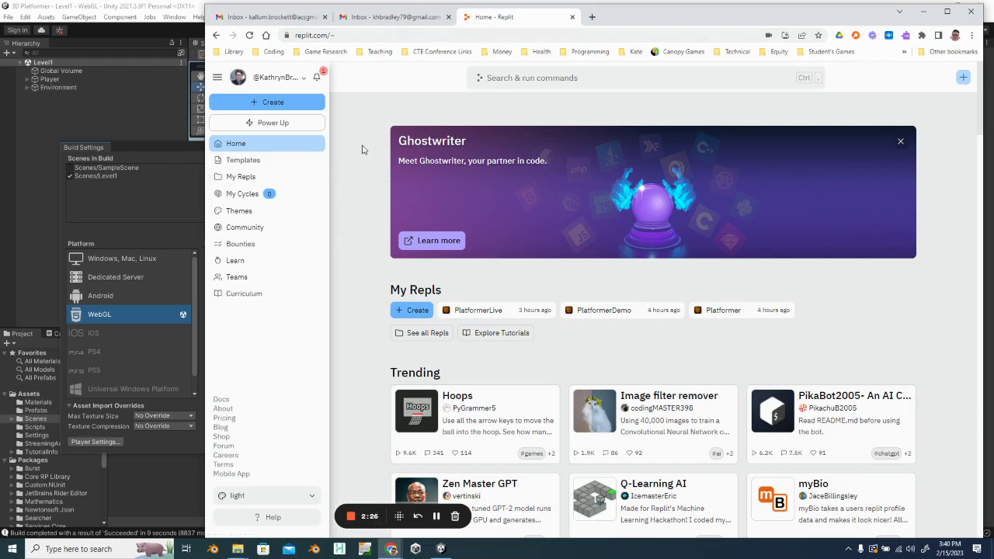
- From My Repls, start a new repl using the HTML, CSS, JS template
click(253, 177)
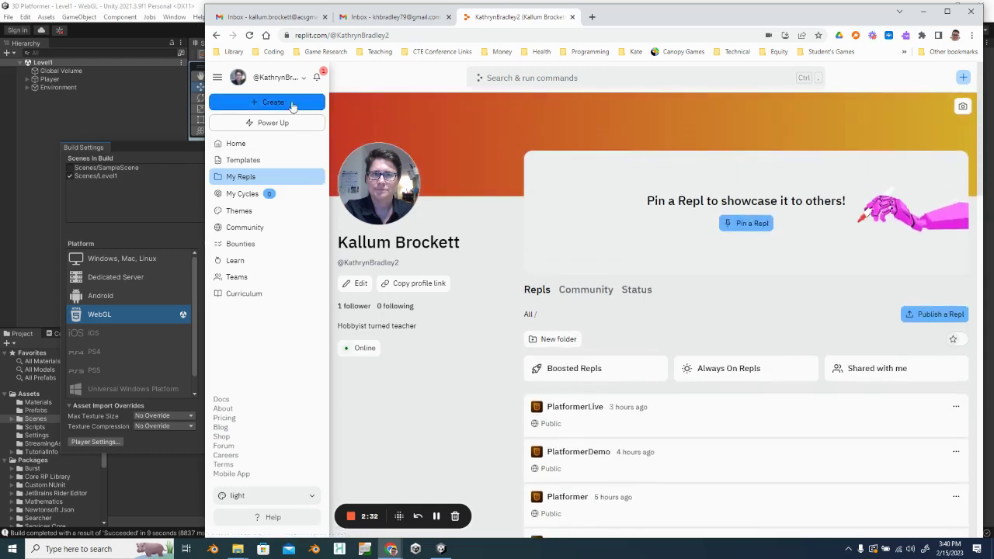
click(291, 104)
click(466, 293)
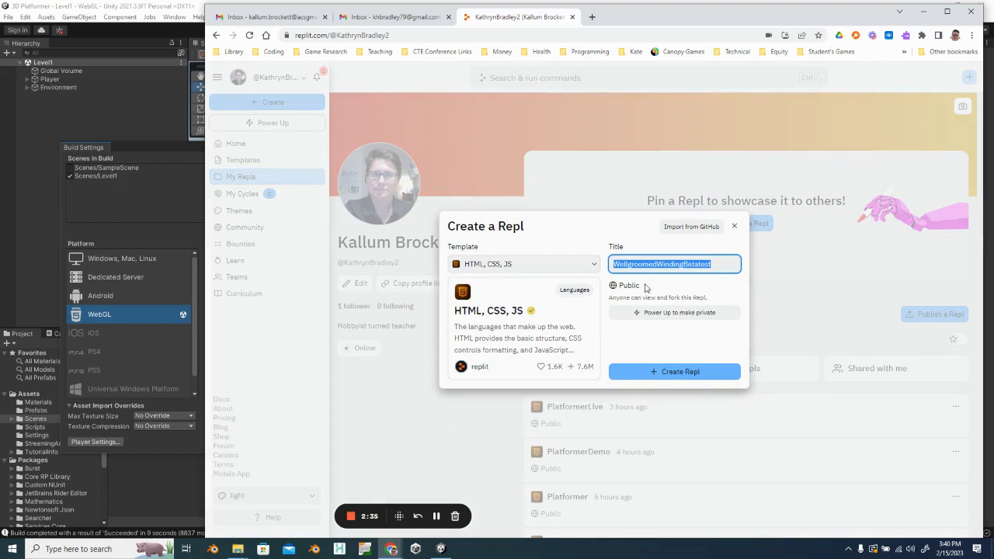
- Title the new repl 'ThisOneWillWork' and create it
text(This)
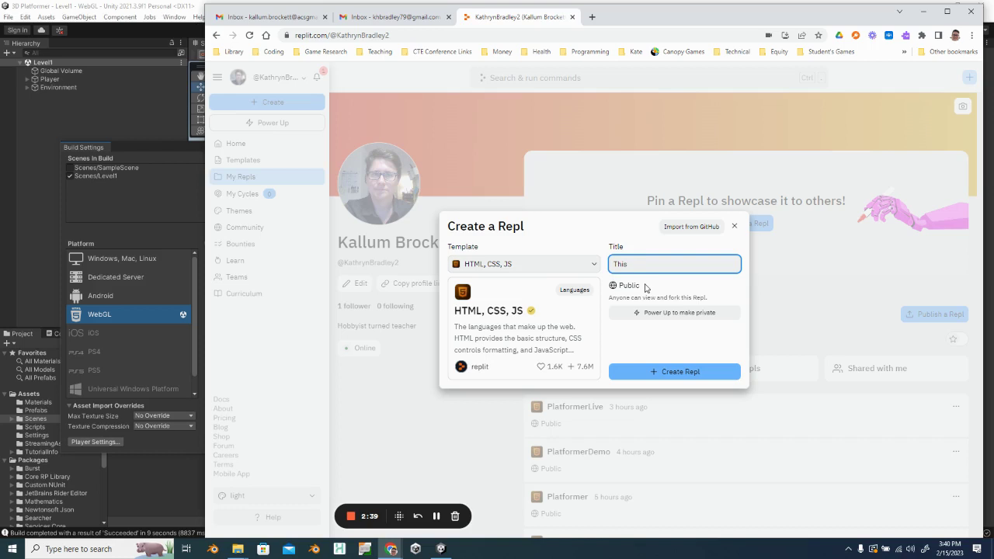
text(OneWillWork)
key(Return)
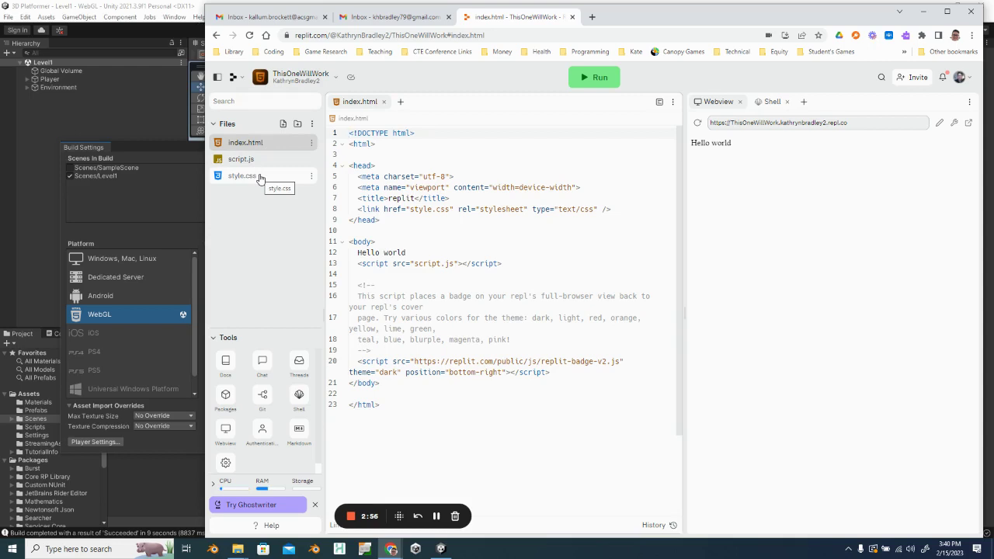
- Delete the starter index.html from the Files pane, confirming the deletion
right_click(268, 143)
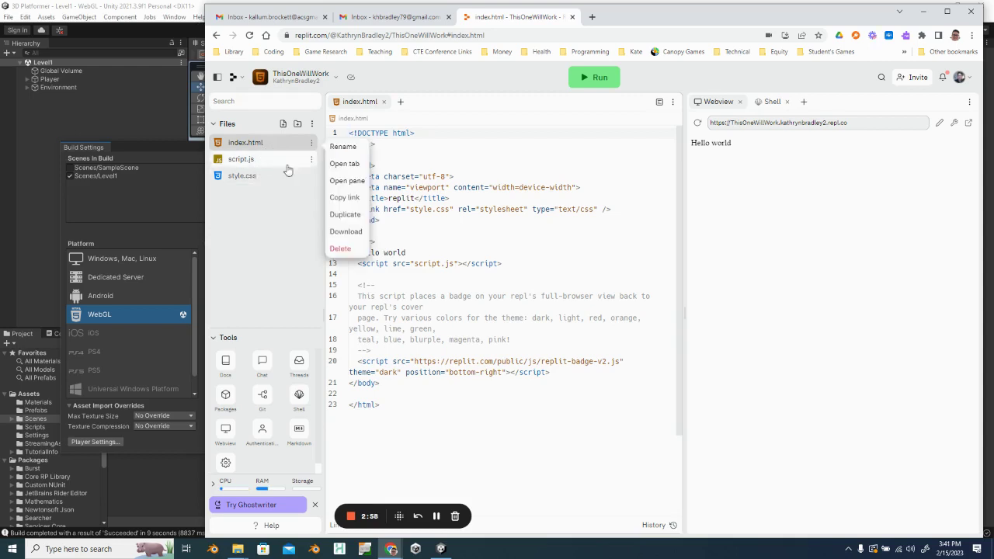
click(340, 248)
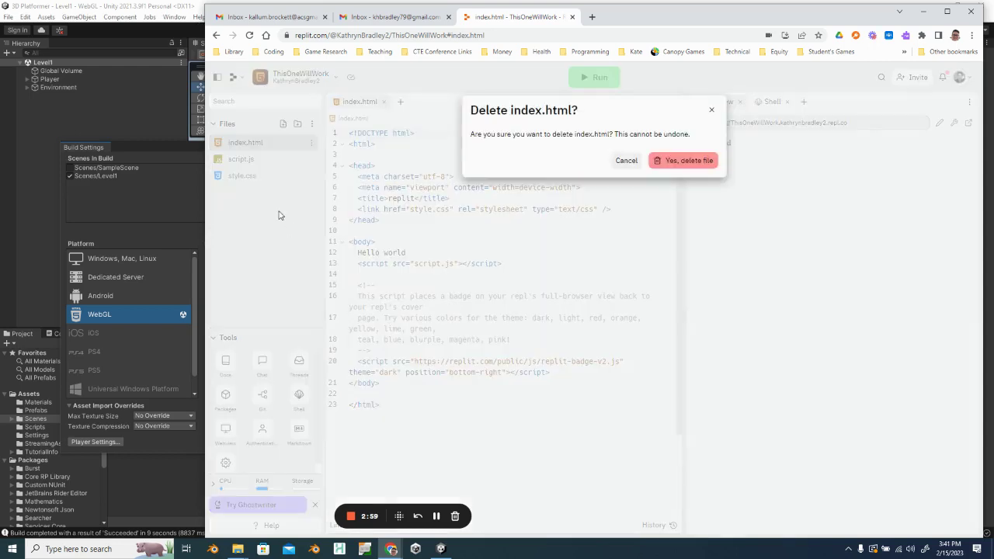
click(681, 161)
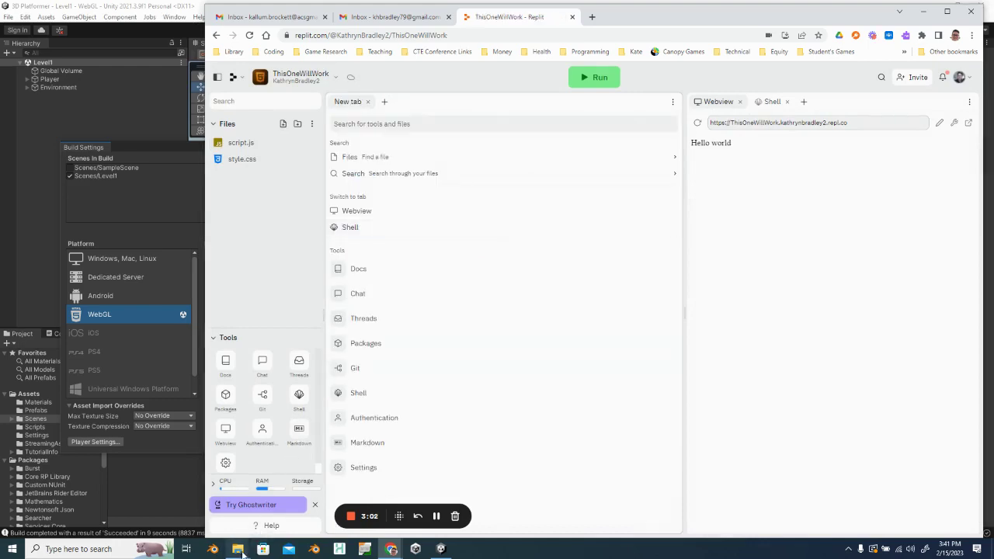
- Drag Build, StreamingAssets, TemplateData and index.html from WebGLBuild2 into the repl, then open index.html
mouse_move(241, 551)
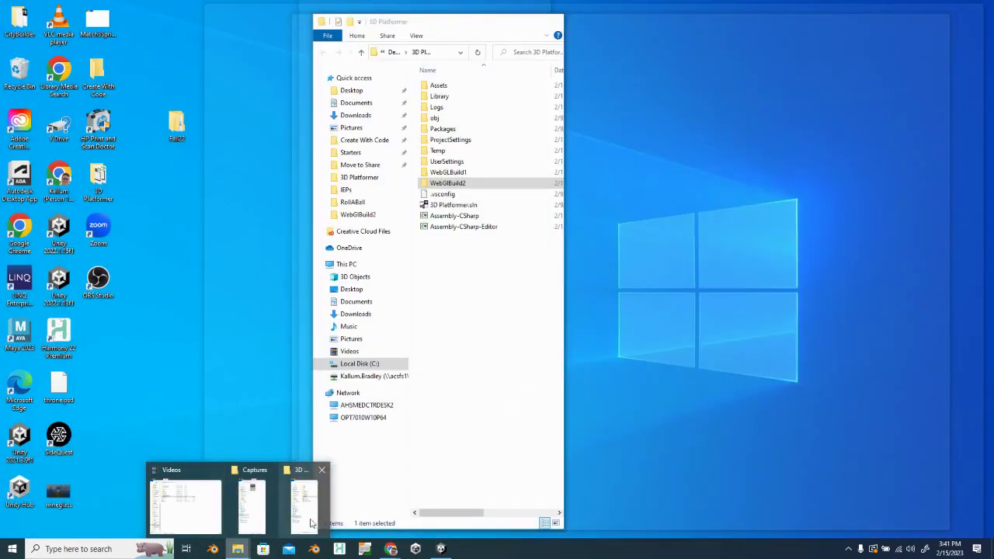
click(309, 524)
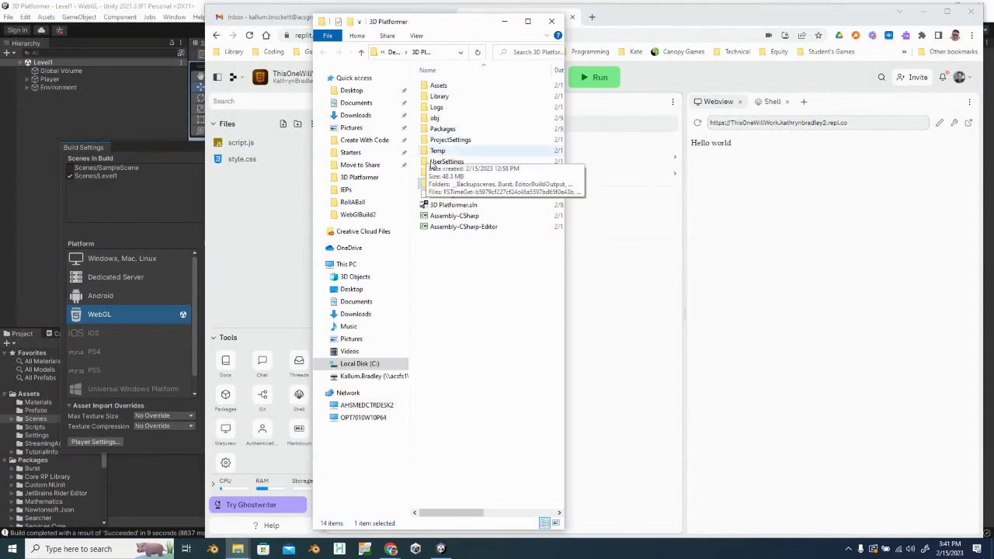
double_click(447, 182)
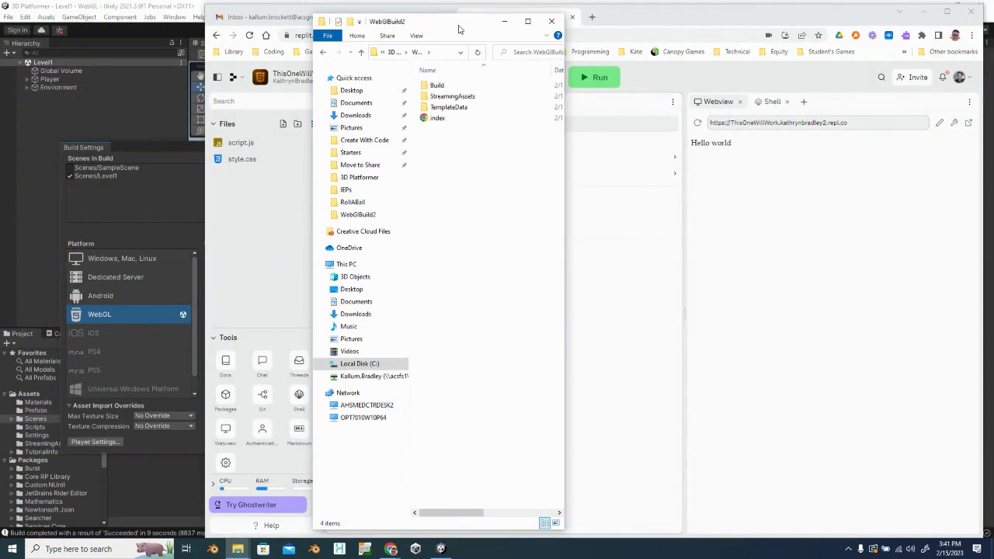
drag(458, 29, 133, 28)
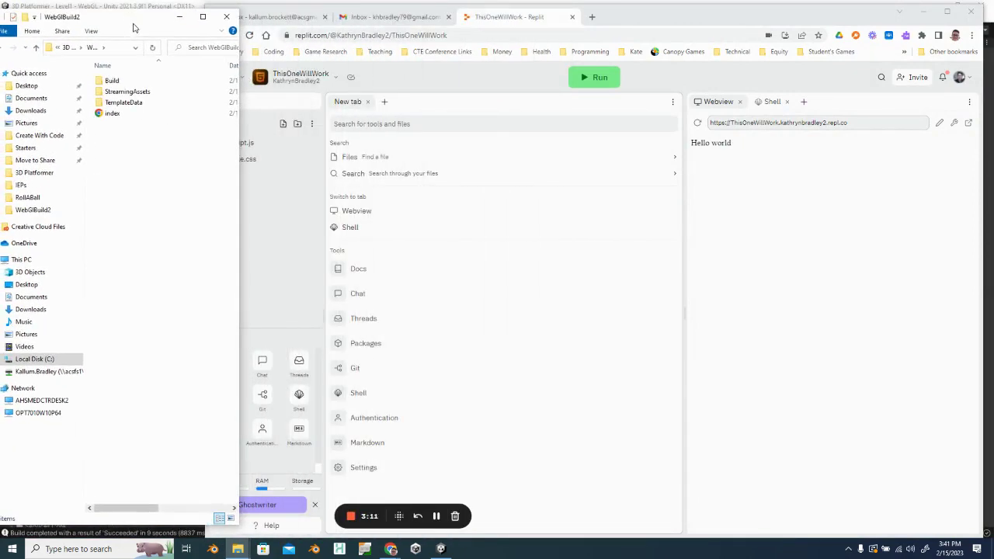
drag(149, 151, 292, 233)
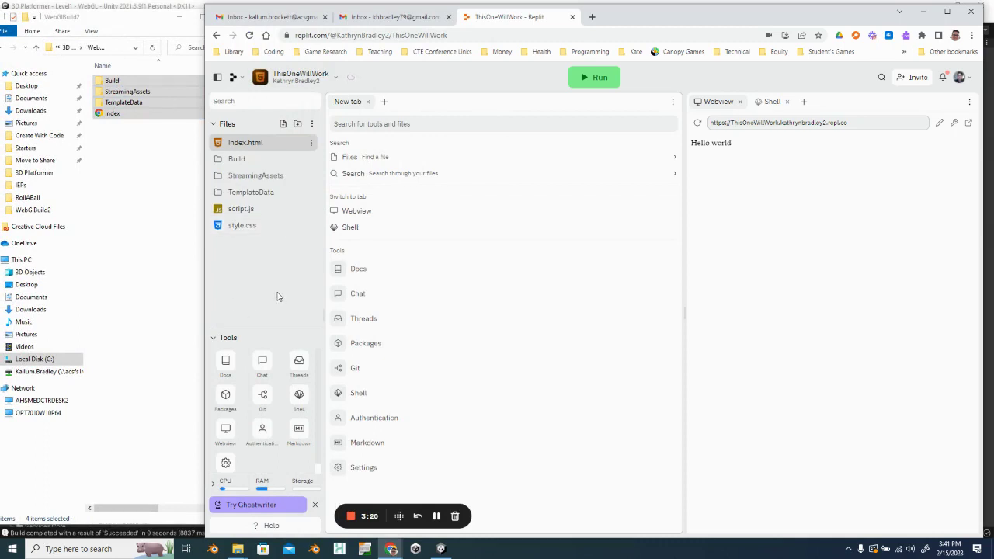
click(260, 148)
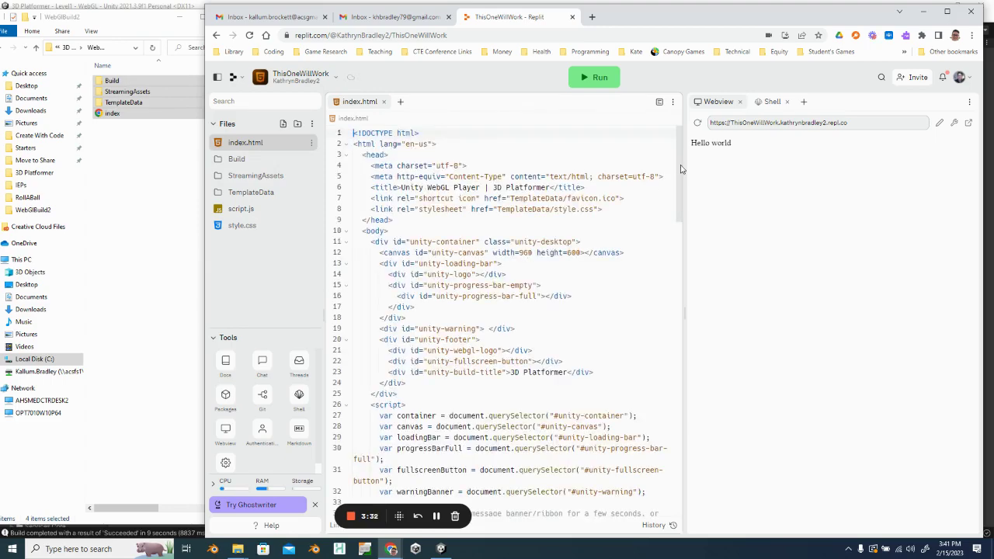
- Run the repl, dismiss the TypeError alert, and open the Webview page in a new tab
scroll(682, 268, down, 10)
scroll(682, 268, up, 15)
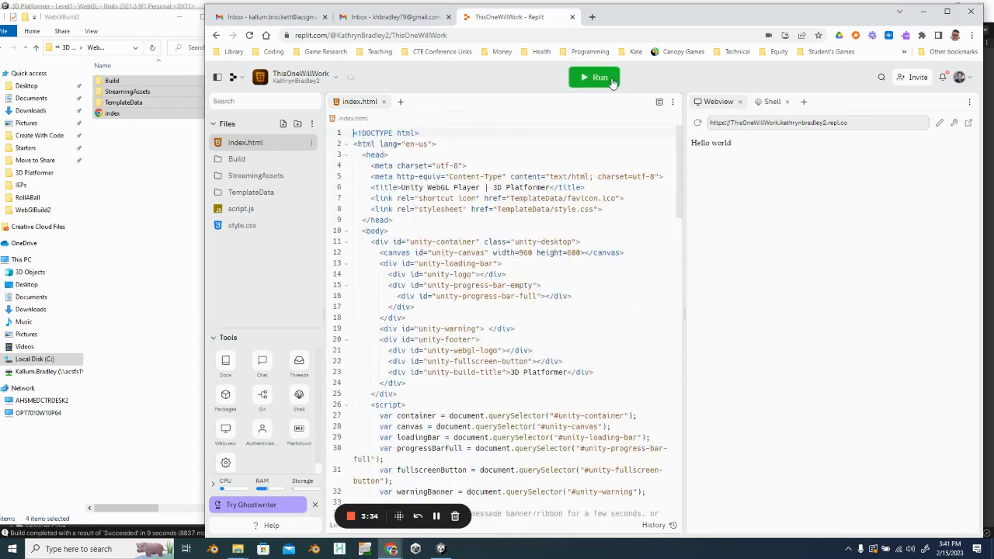
click(611, 79)
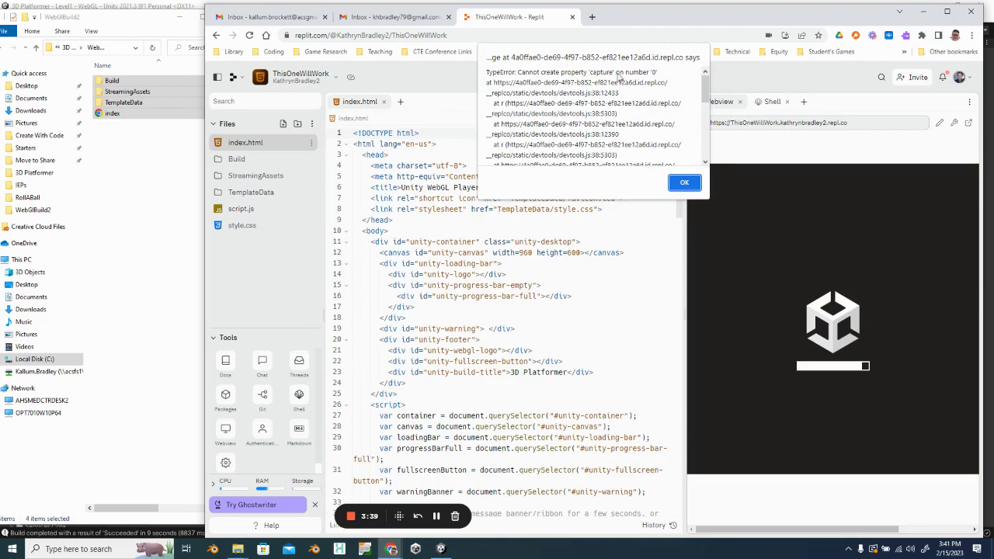
click(684, 184)
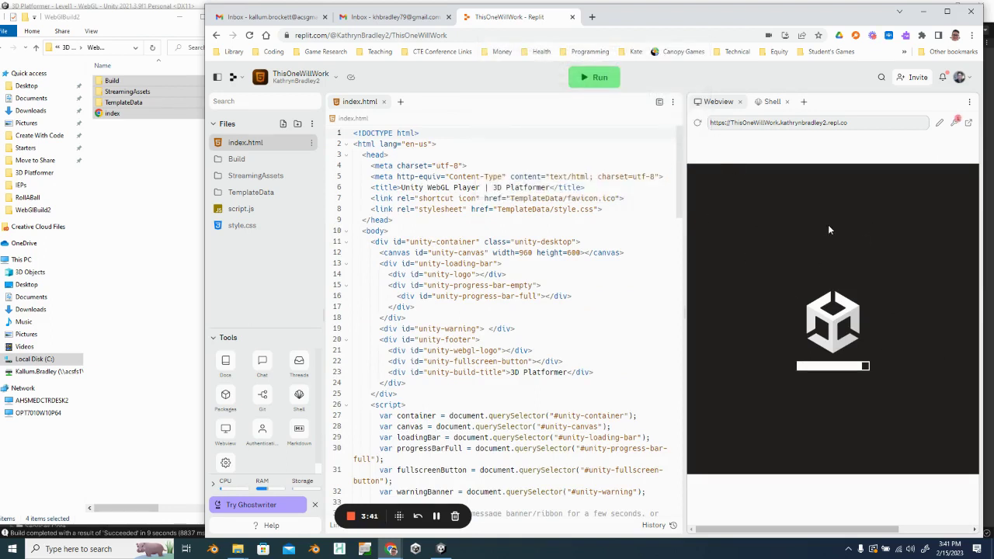
click(968, 124)
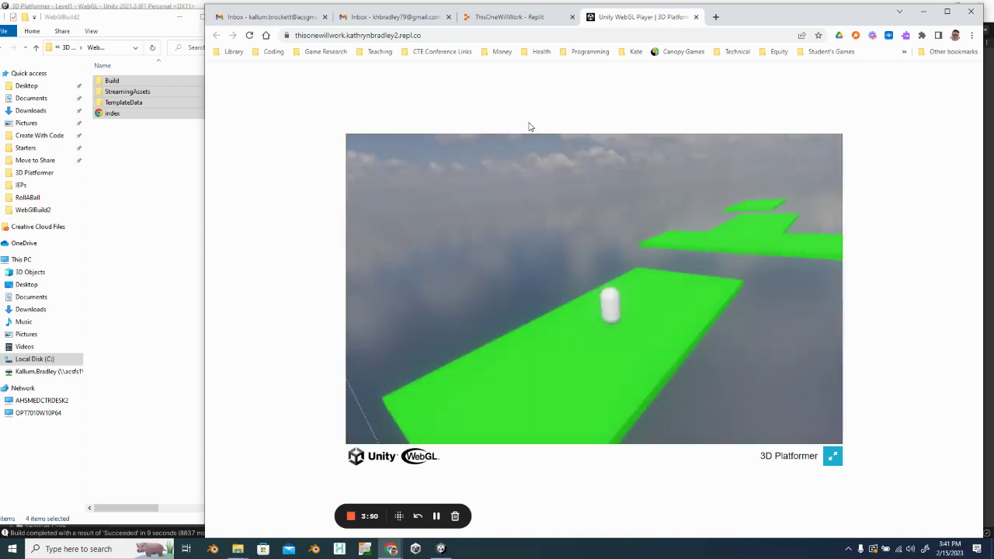
- Walk the player capsule forward with W along the green platforms
key(w)
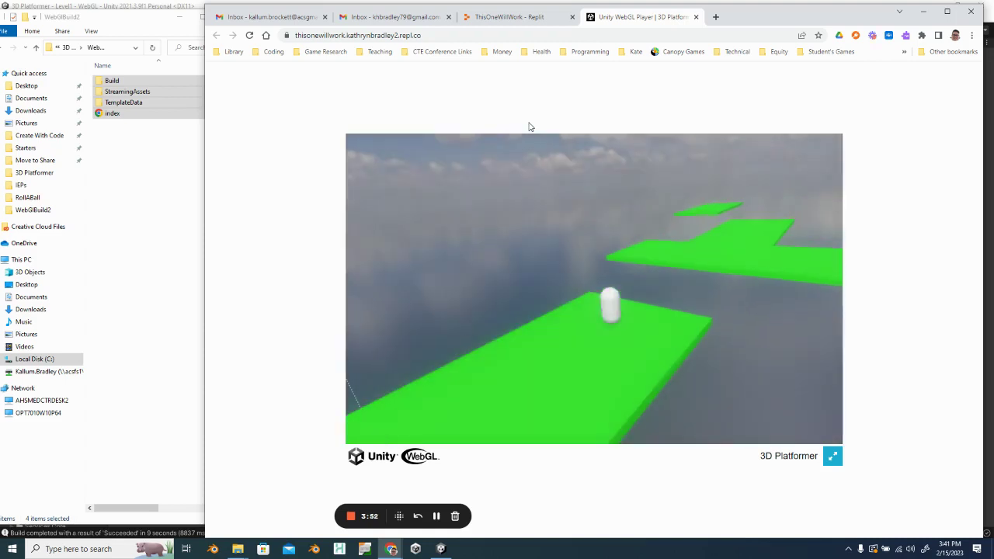
key(w)
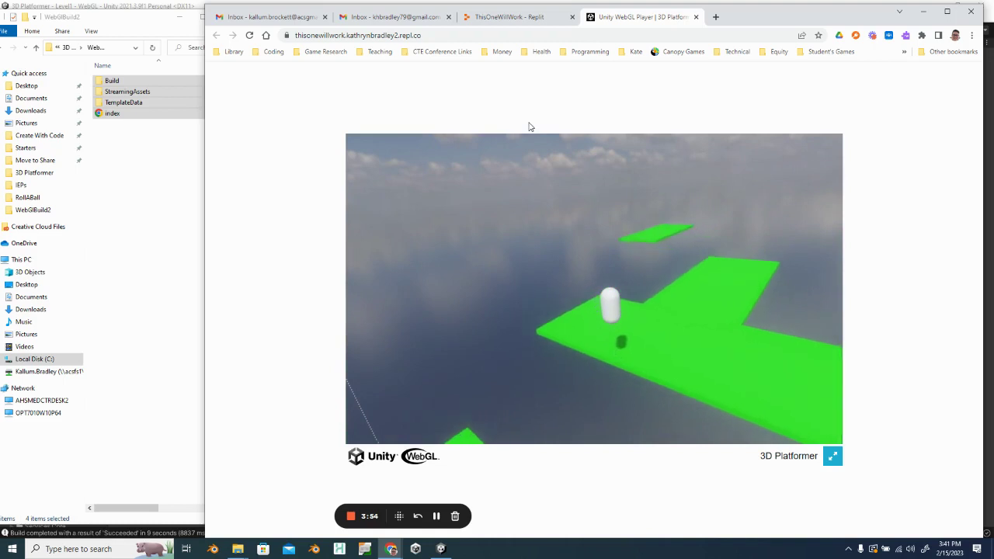
key(w)
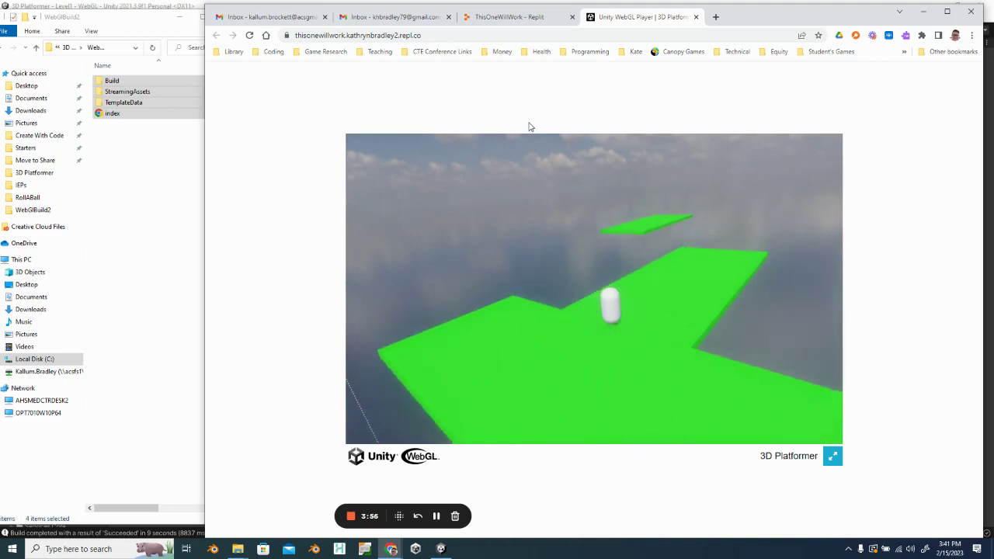
key(w)
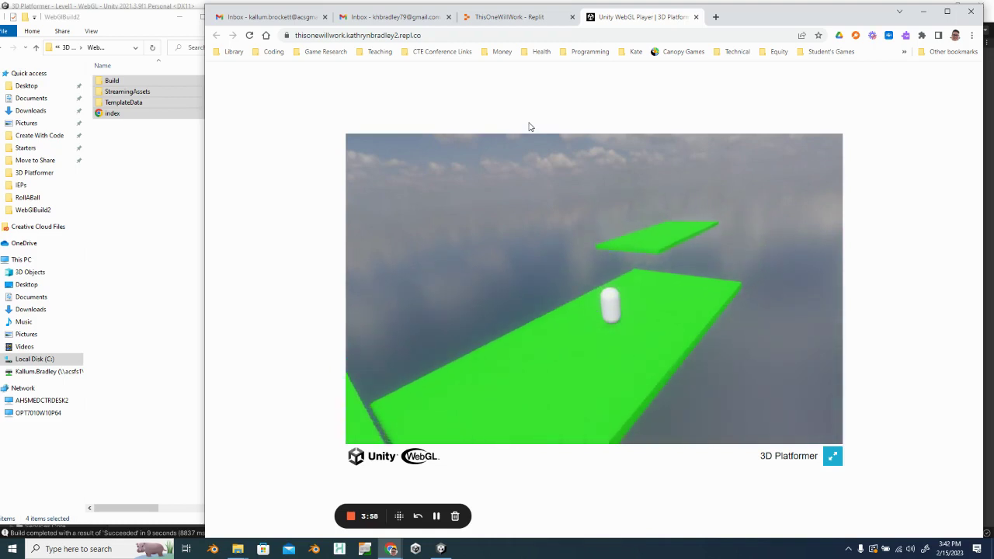
key(w)
- Jump to the next green platform, keep moving across it, then close the game tab
key(space)
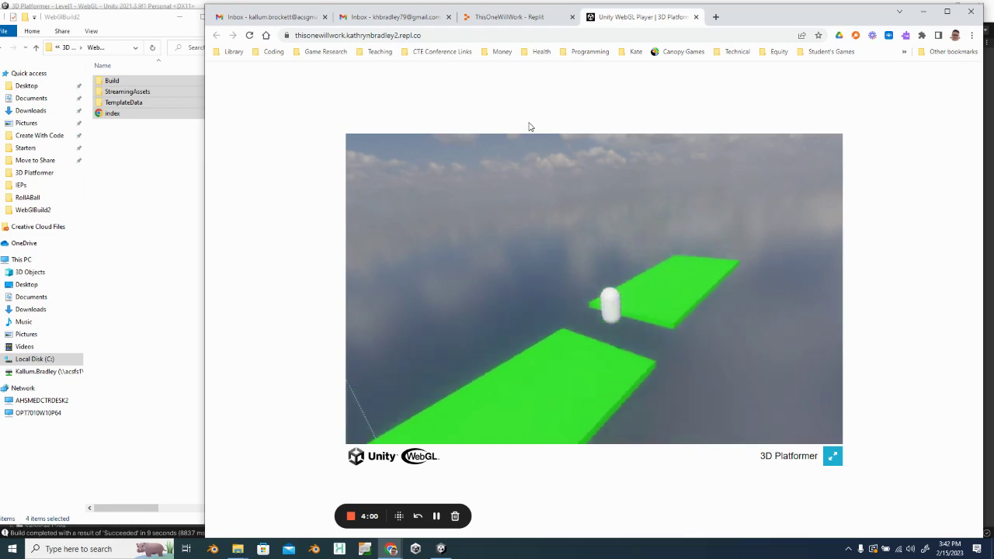
key(w)
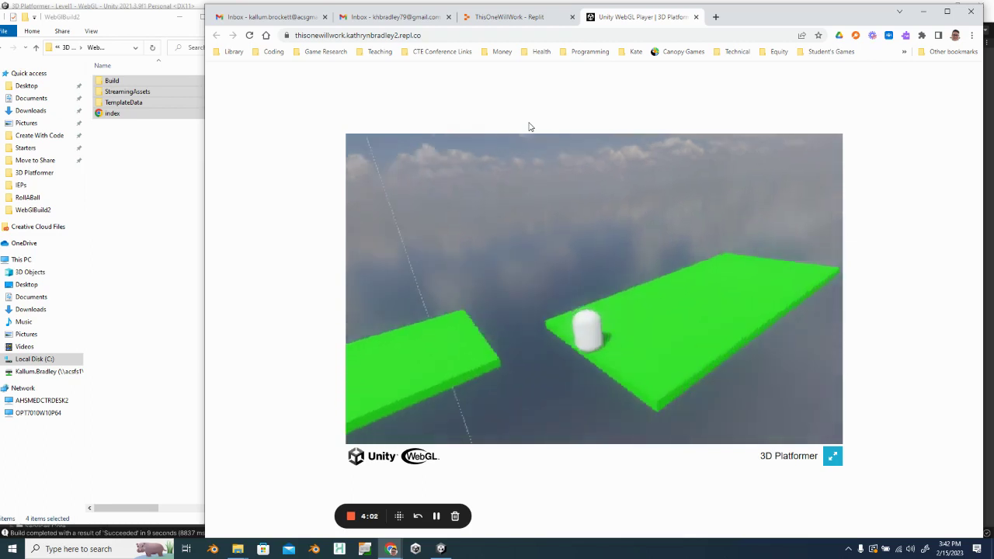
key(w)
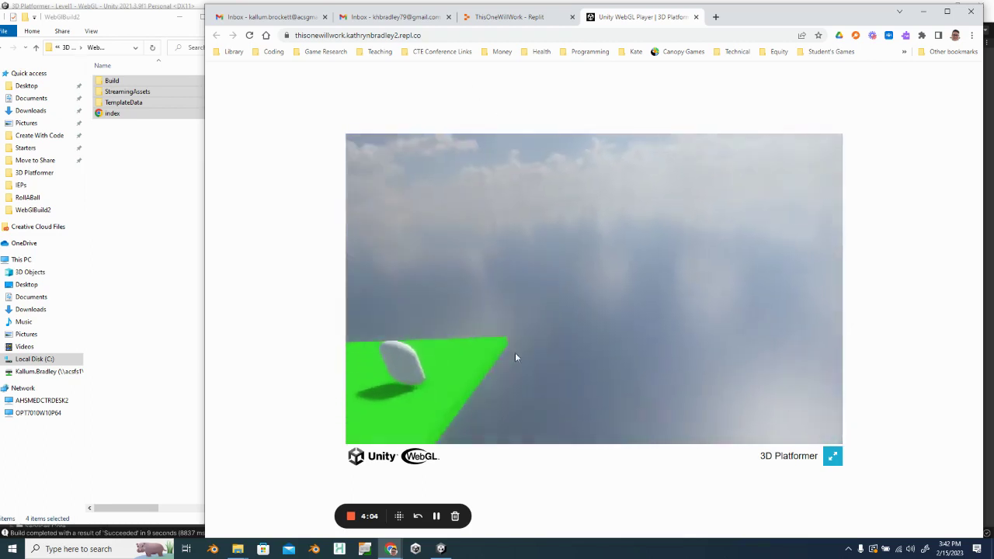
key(w)
click(696, 16)
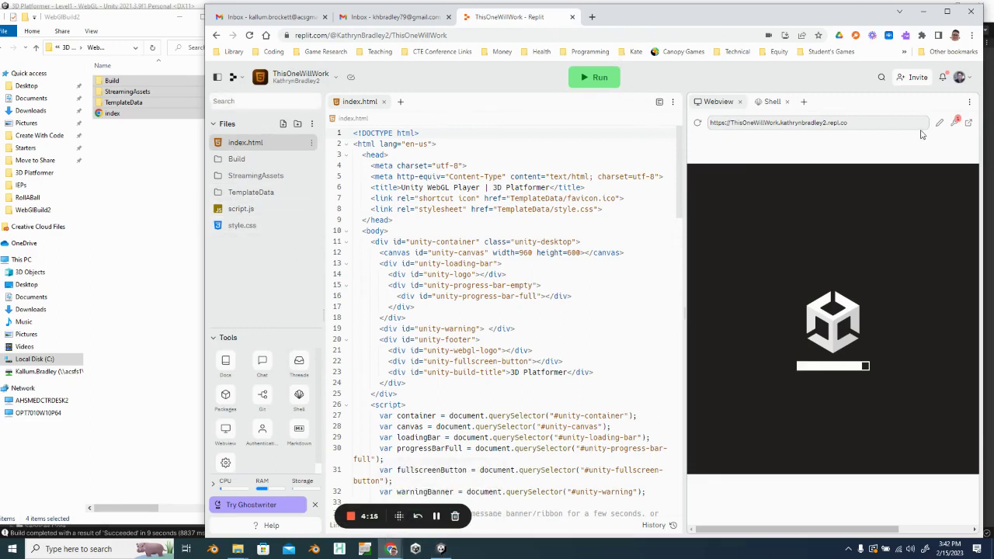
- Open the repl's game page in a new tab, check its web address, and return to Replit
click(968, 123)
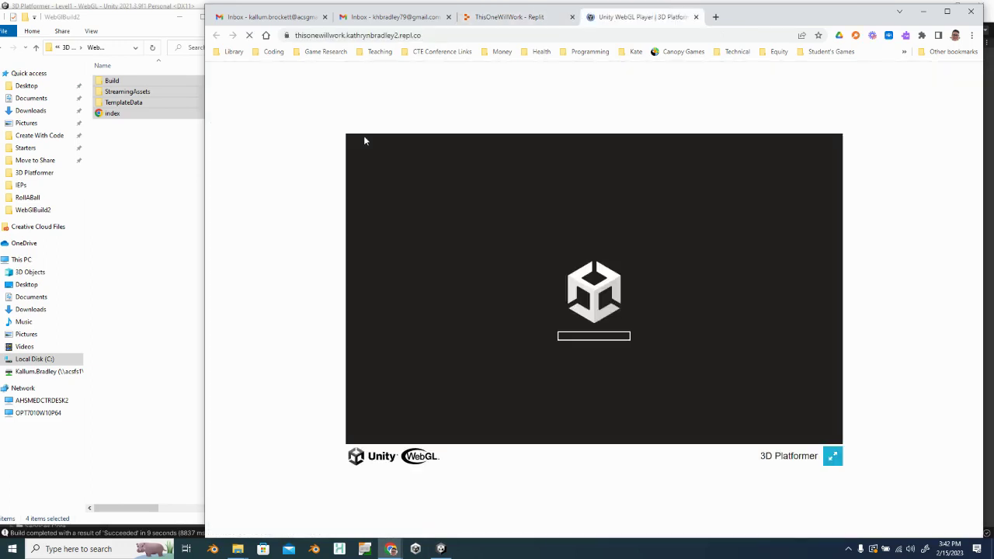
click(363, 36)
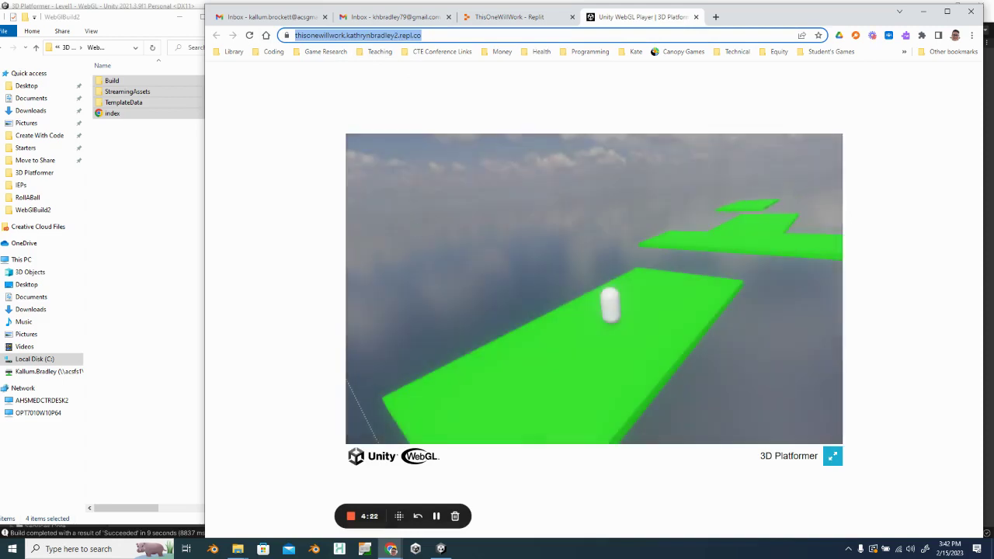
click(521, 16)
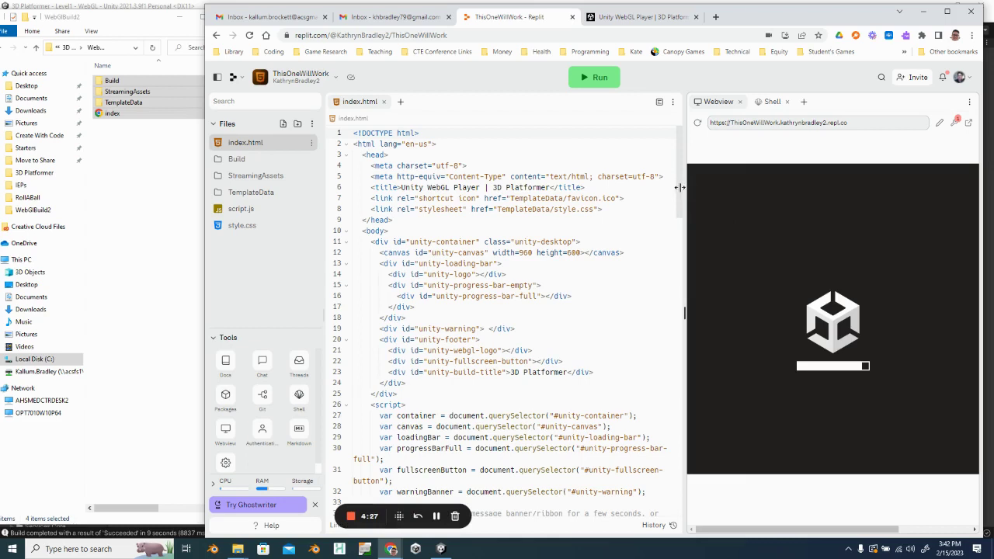
- Slightly resize the editor and preview panels, then check the game tab and return to Replit
drag(680, 190, 682, 191)
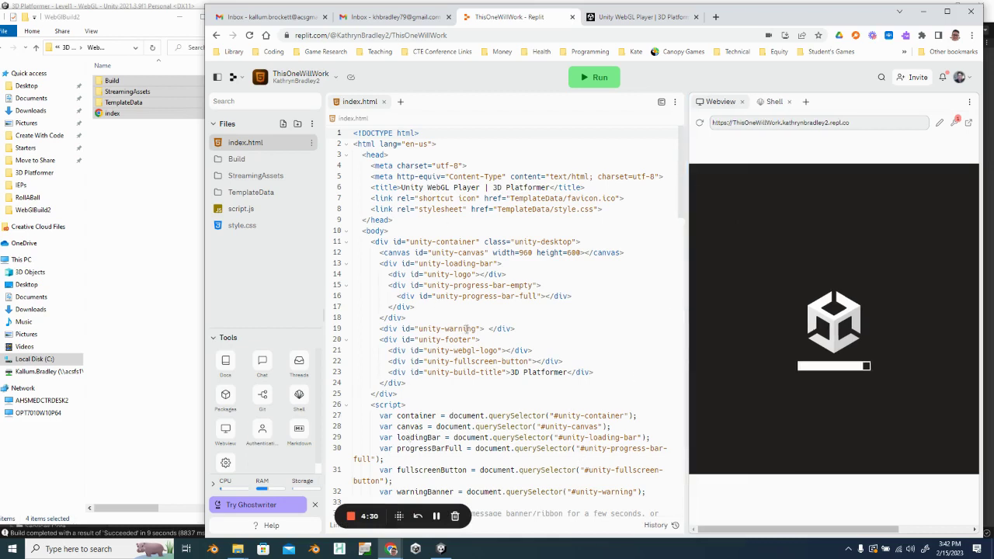
click(638, 17)
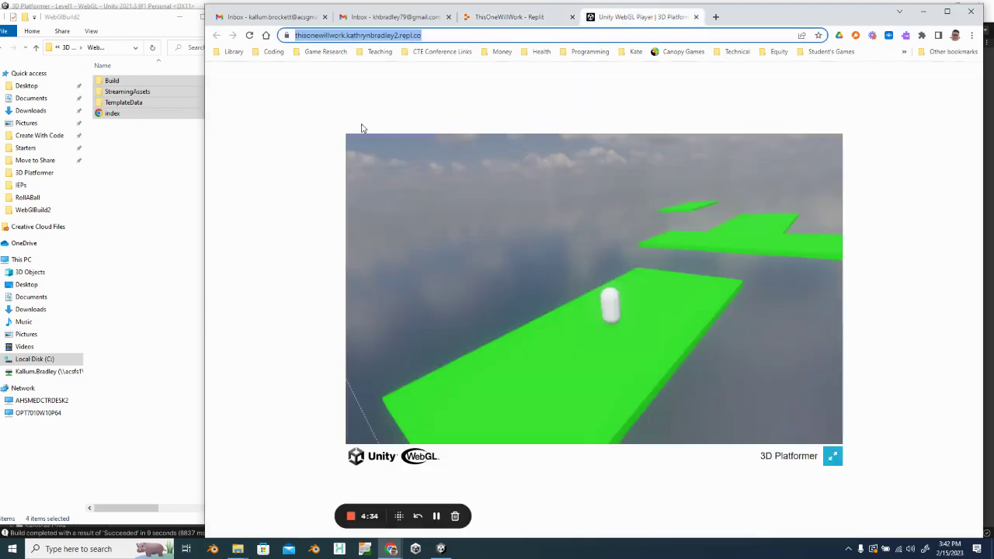
click(511, 21)
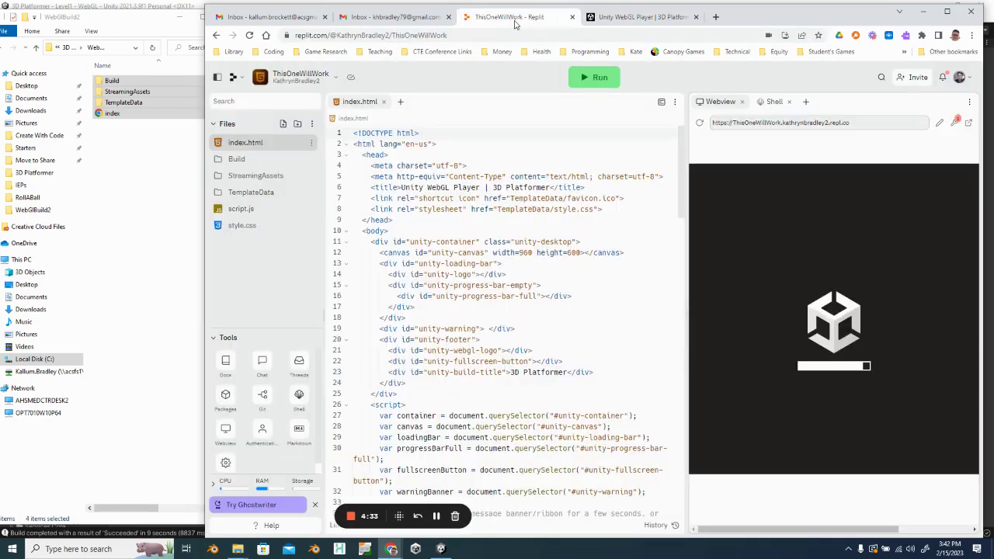